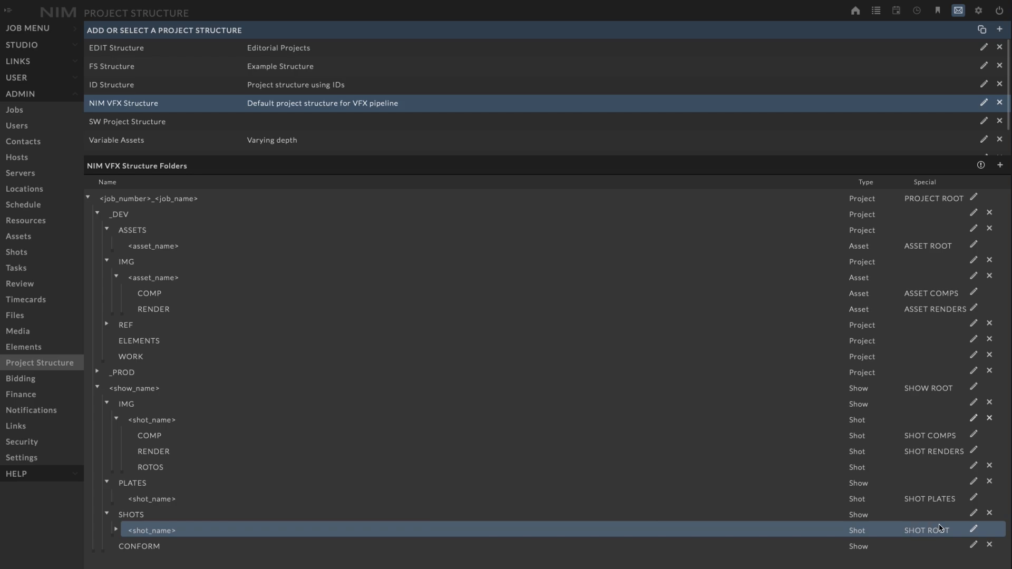
- Open the <shot_name> folder under SHOTS for editing, view its insertable variables, and save it with the same name
click(973, 531)
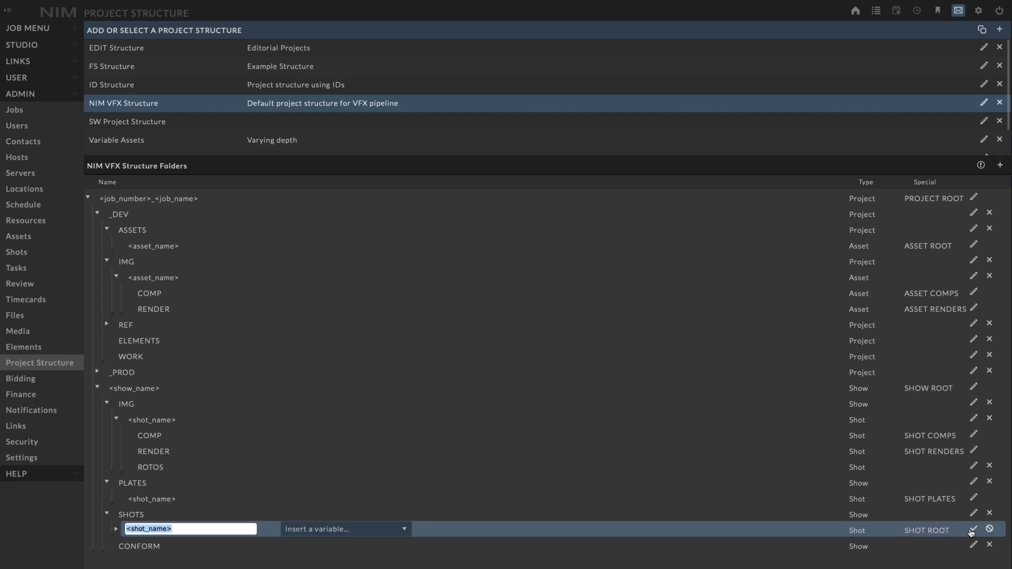
click(199, 530)
click(375, 535)
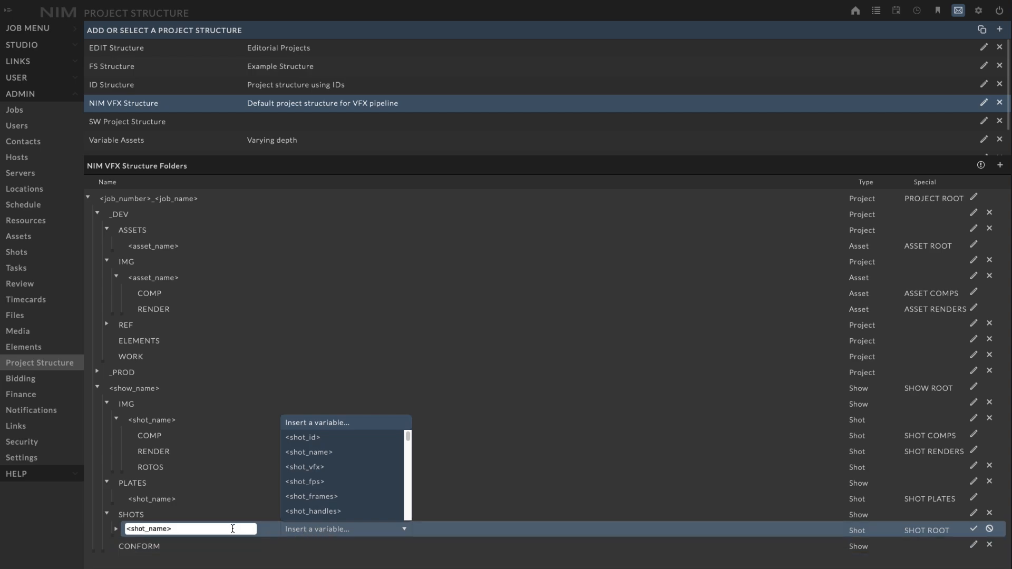
click(231, 529)
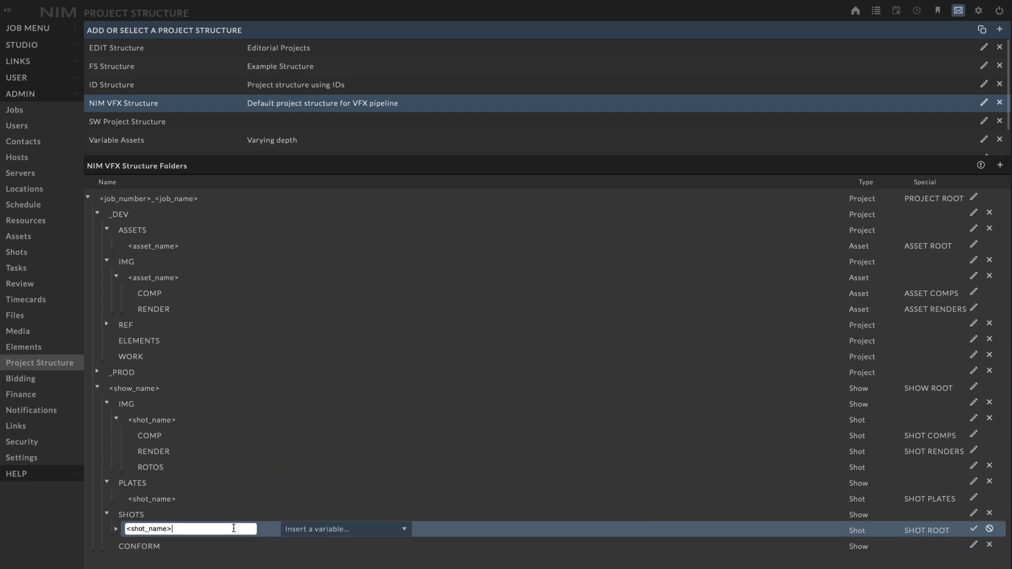
click(974, 529)
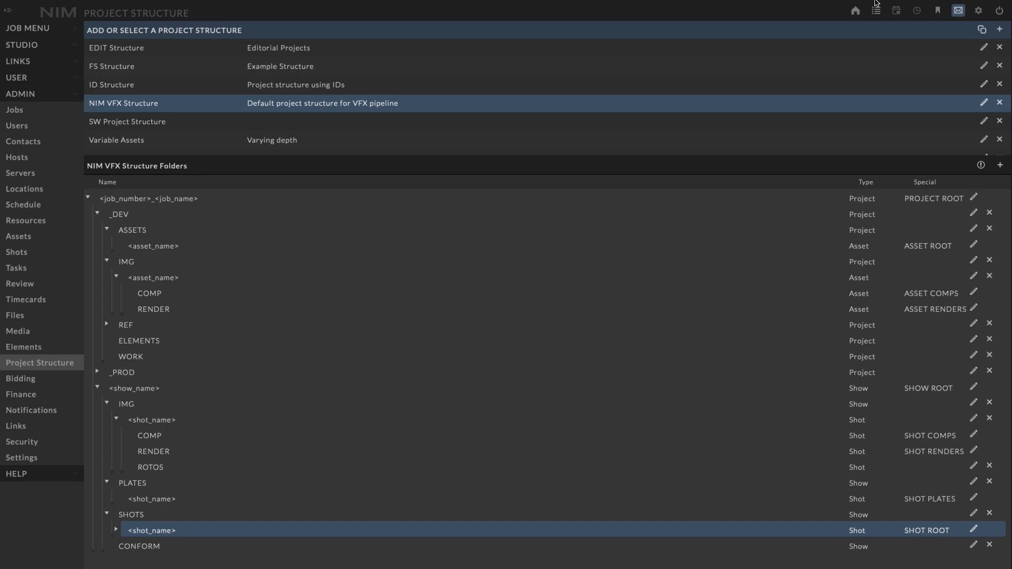
- Add a project structure named "New Project Structure" with the description "This is my project structure description"
click(999, 30)
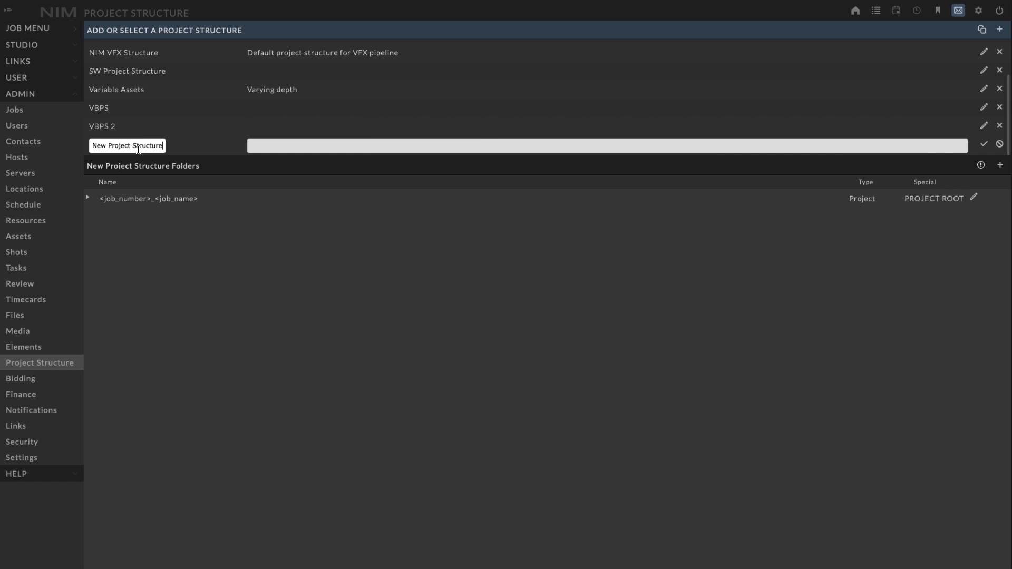
click(246, 147)
text(Th)
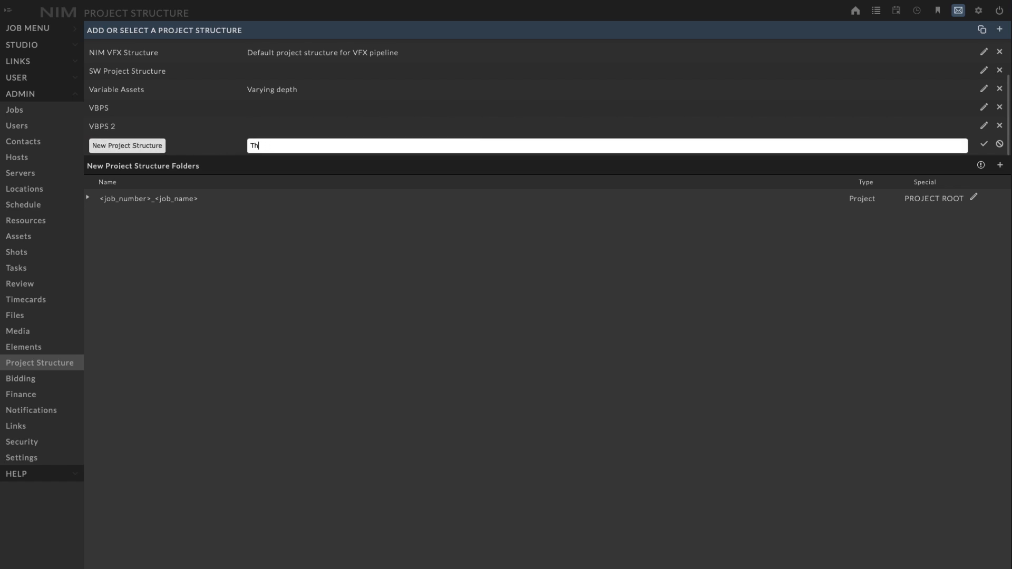
text(is is my project structure description)
click(984, 144)
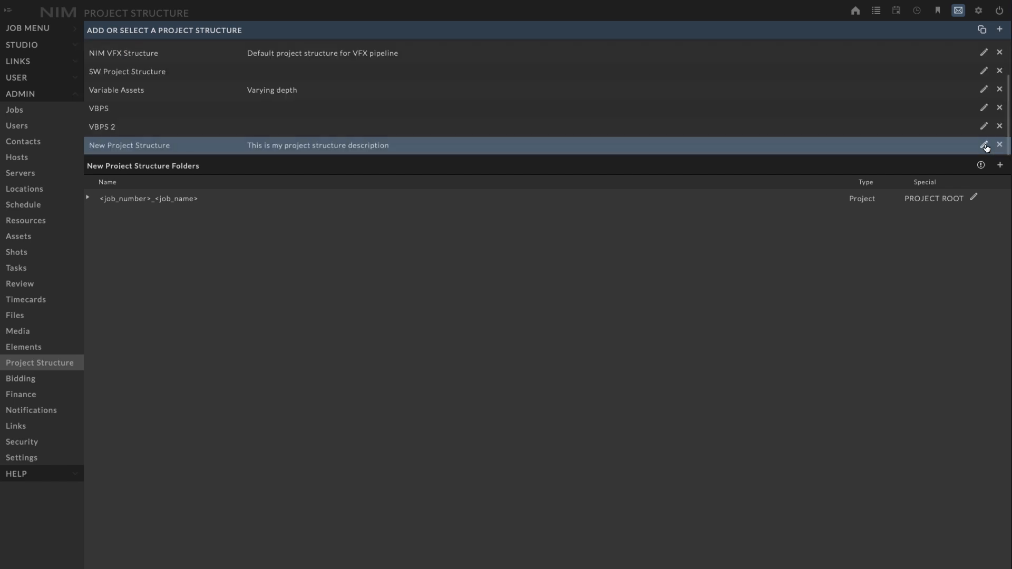
click(985, 146)
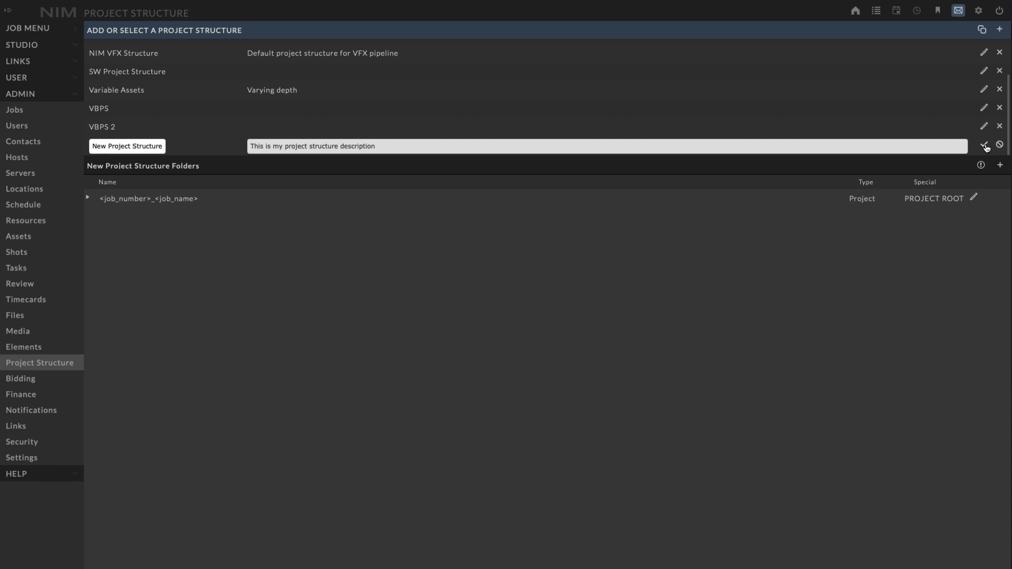
click(985, 145)
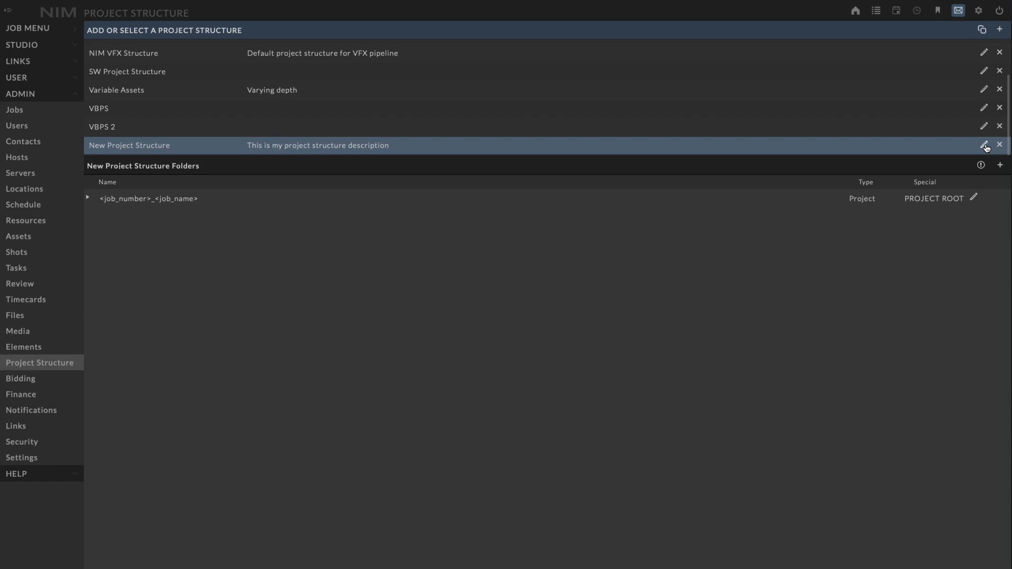
- Expand the new structure's default folder tree to examine the folders under its asset, show and shot roots
click(88, 198)
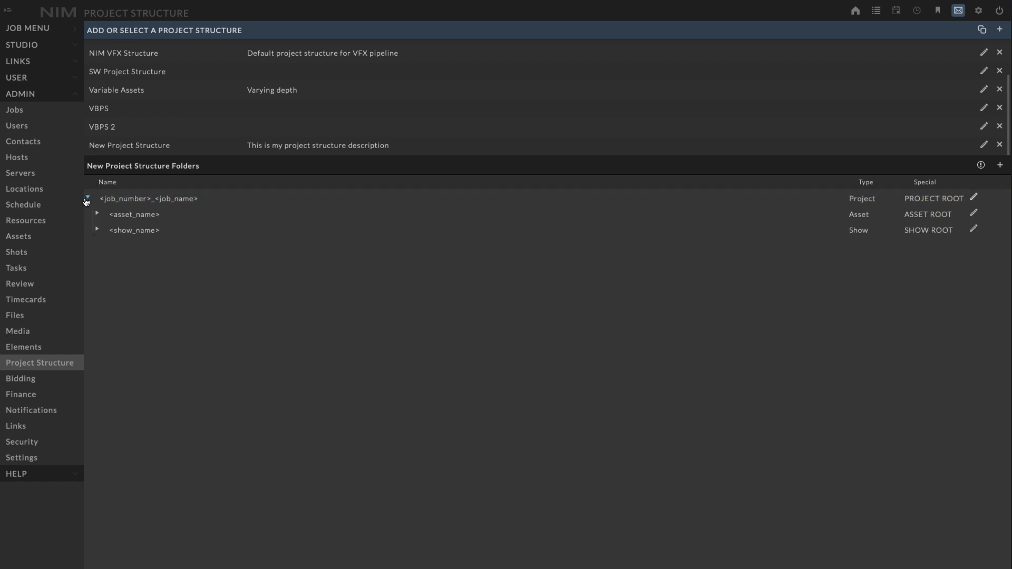
click(98, 229)
click(106, 245)
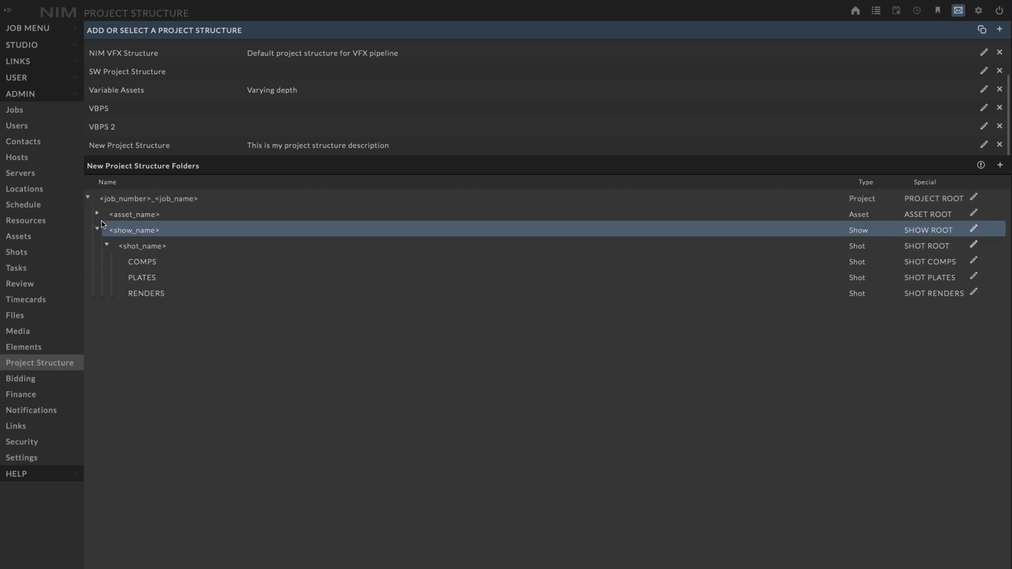
click(97, 213)
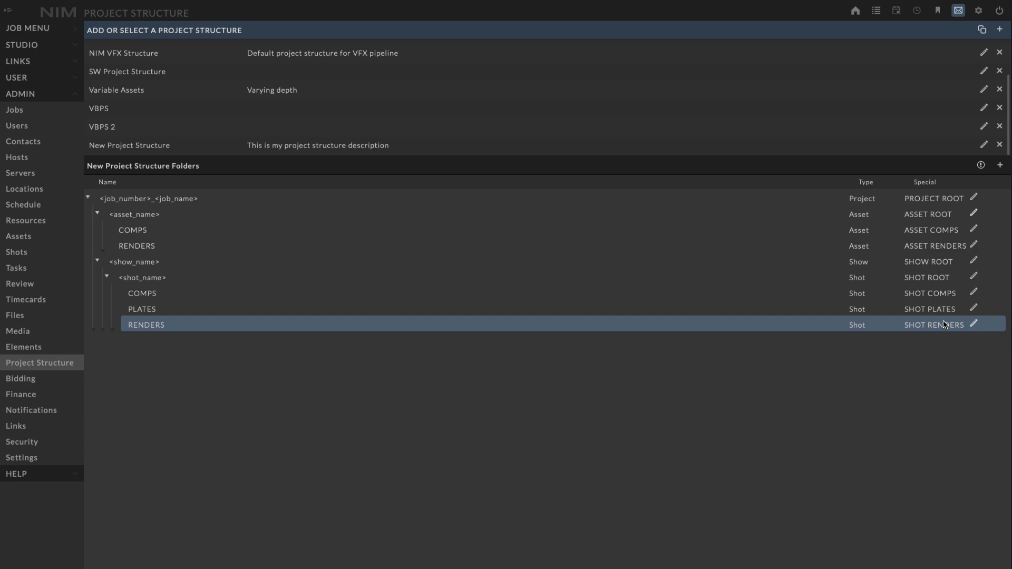
- Add a Project folder named PRODUCTION under the project root and move the <asset_name> folder into it
click(1001, 165)
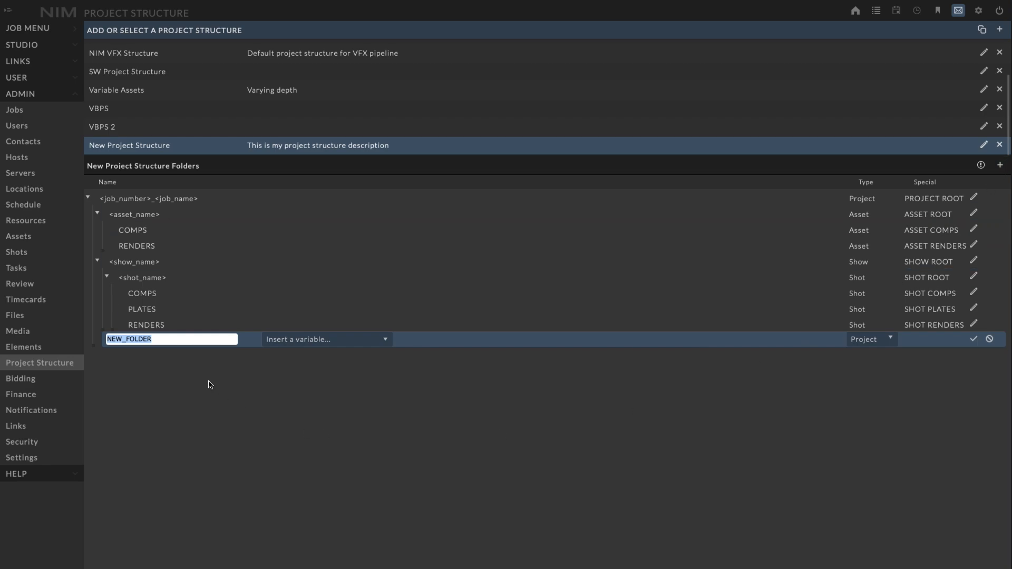
click(173, 340)
key(ctrl+a)
text(PRODUCTION)
click(974, 339)
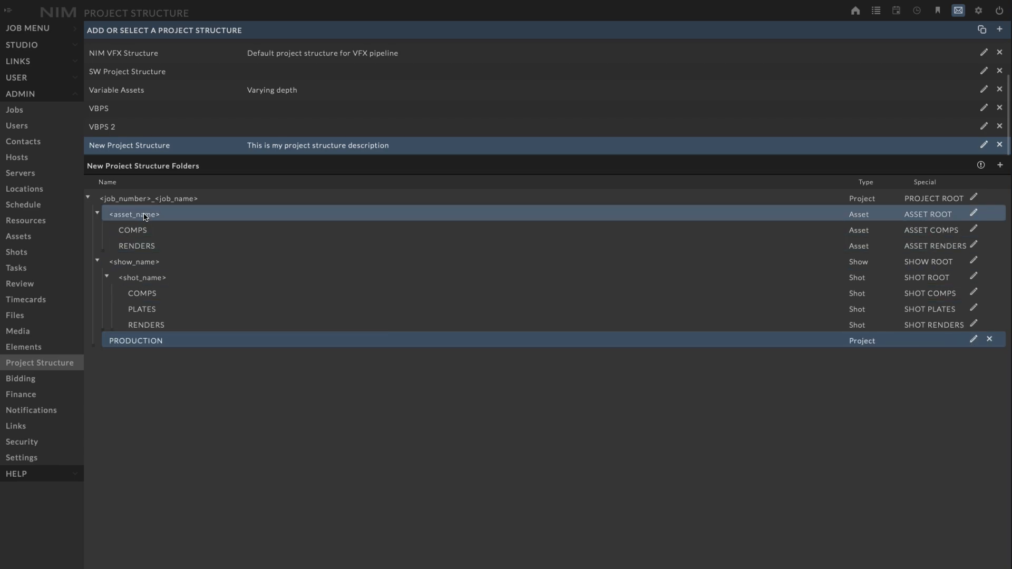
drag(147, 215, 169, 346)
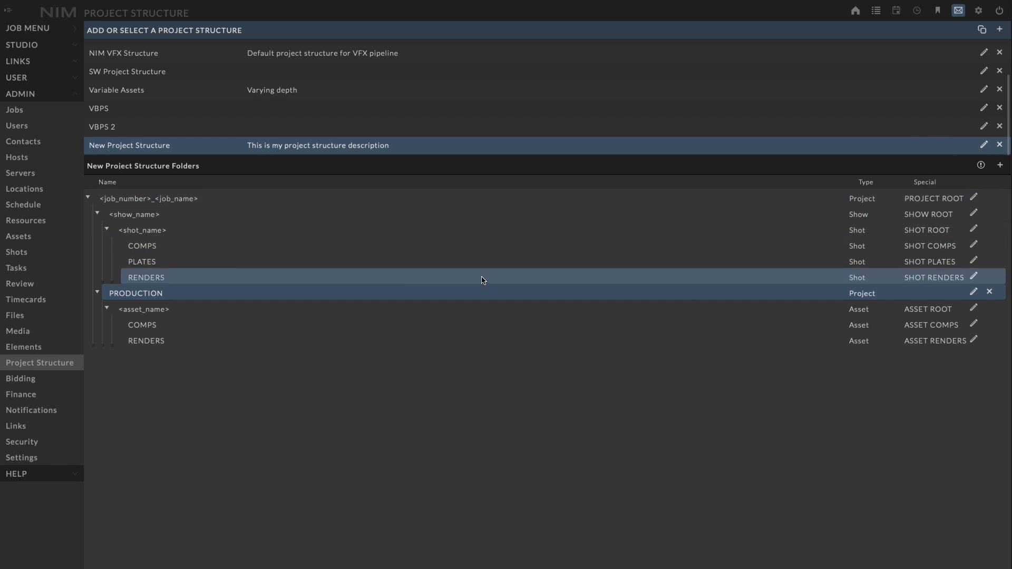
- Add a Project folder named BOARDS inside the PRODUCTION folder
click(1000, 166)
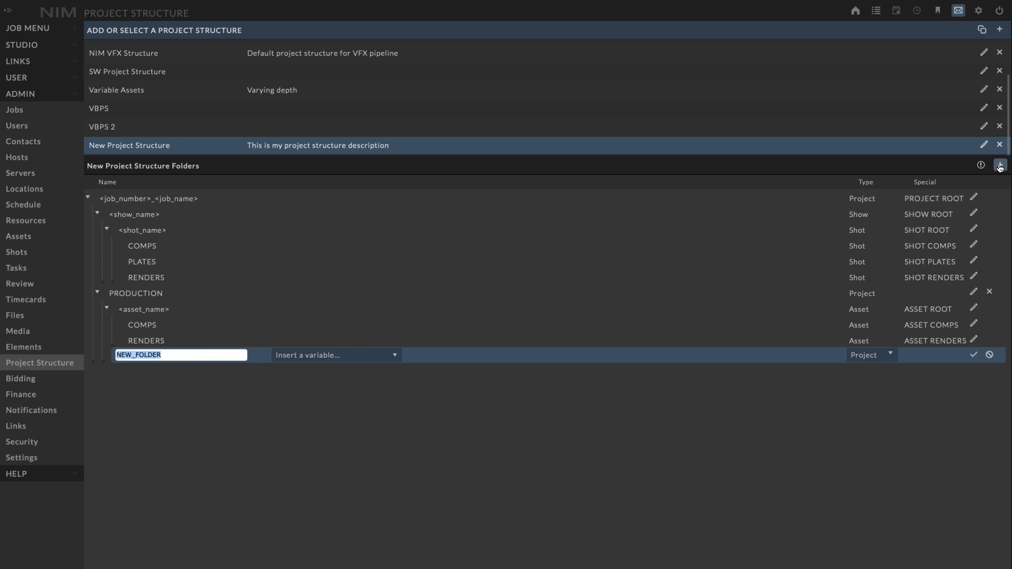
text(BOARDS)
click(974, 357)
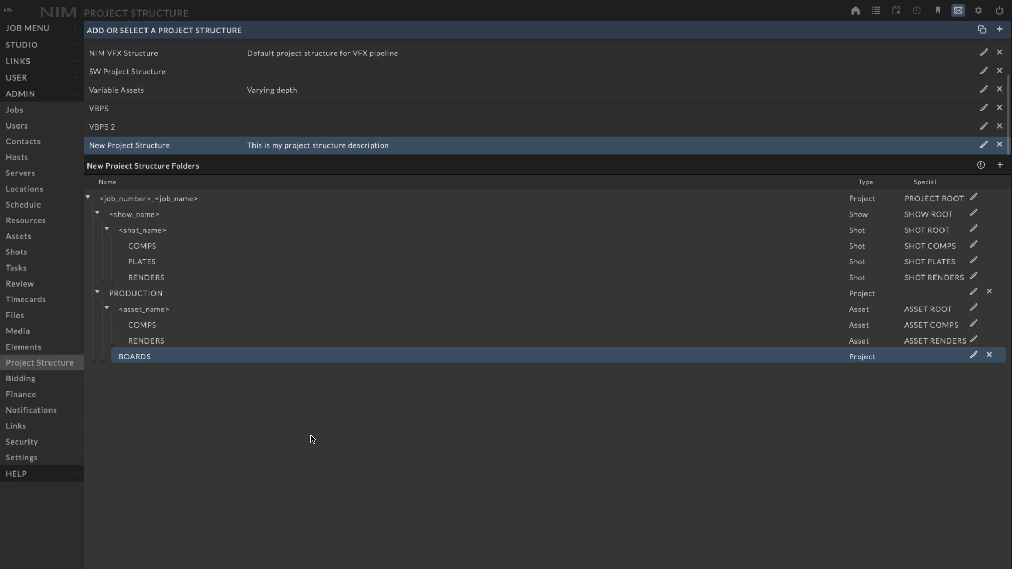
- Add an Asset-type folder named with the <asset_category> variable inside PRODUCTION and move the <asset_name> folder into it
click(230, 299)
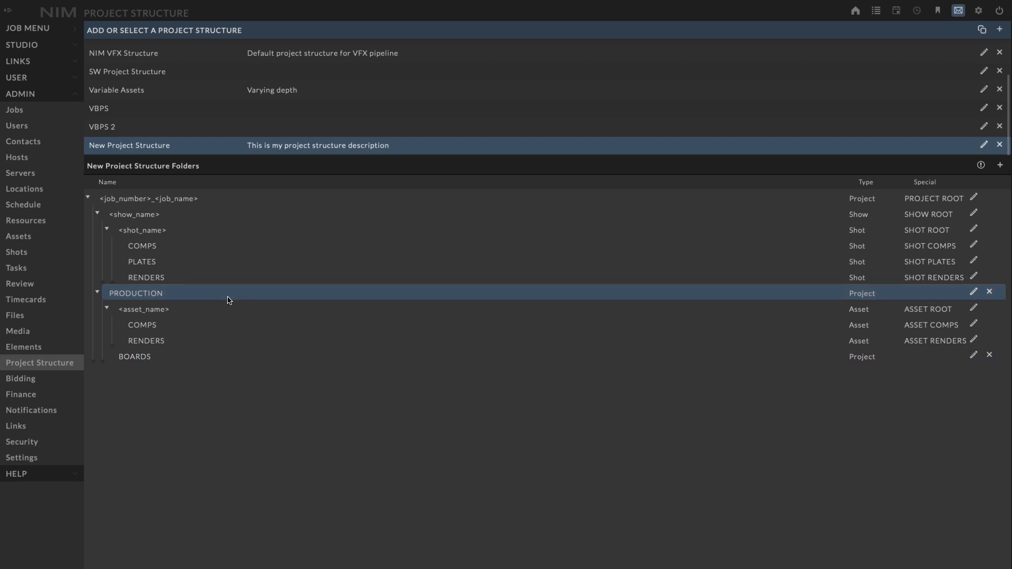
click(1000, 165)
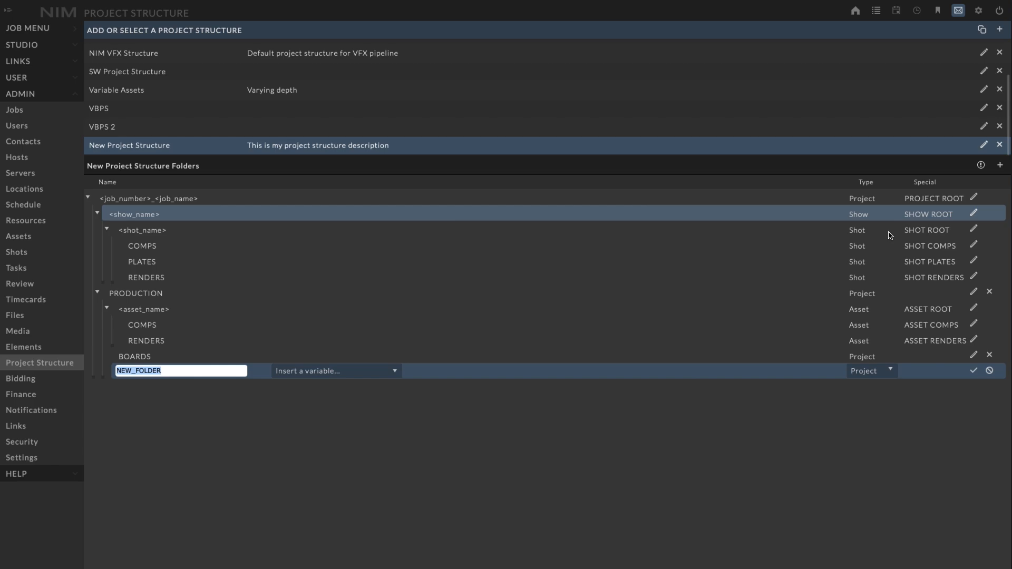
click(369, 372)
click(697, 407)
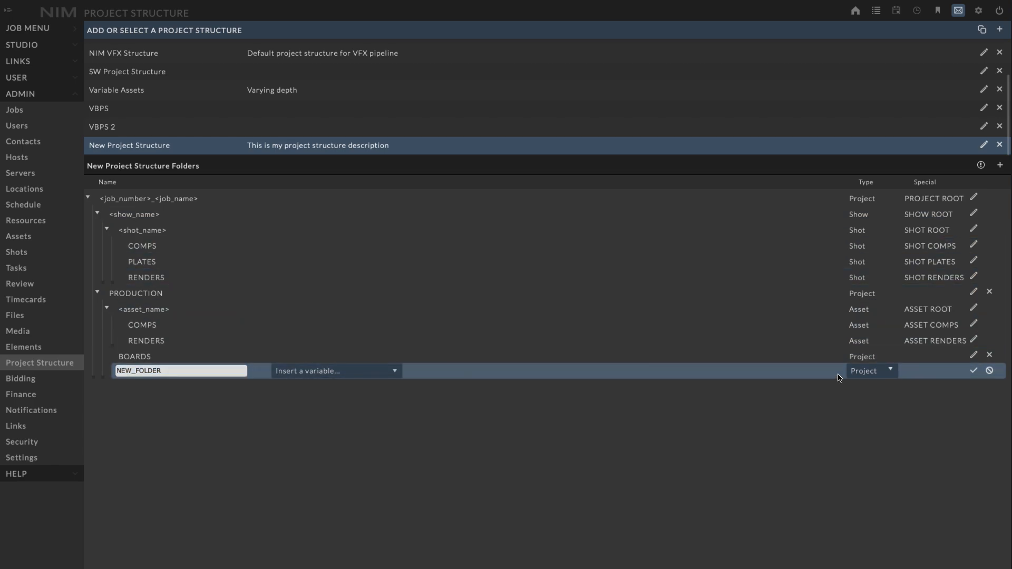
click(873, 371)
click(859, 401)
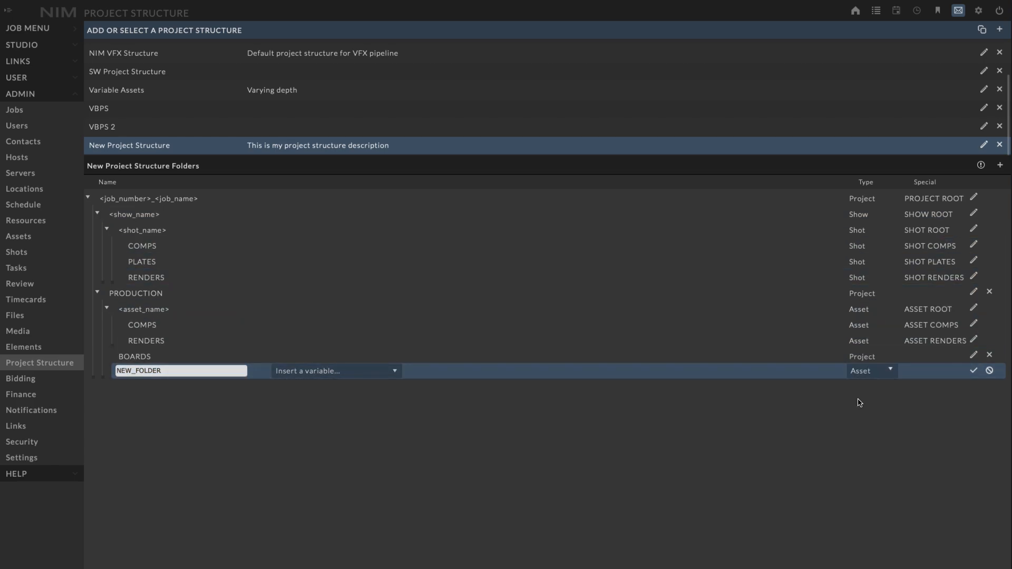
click(385, 376)
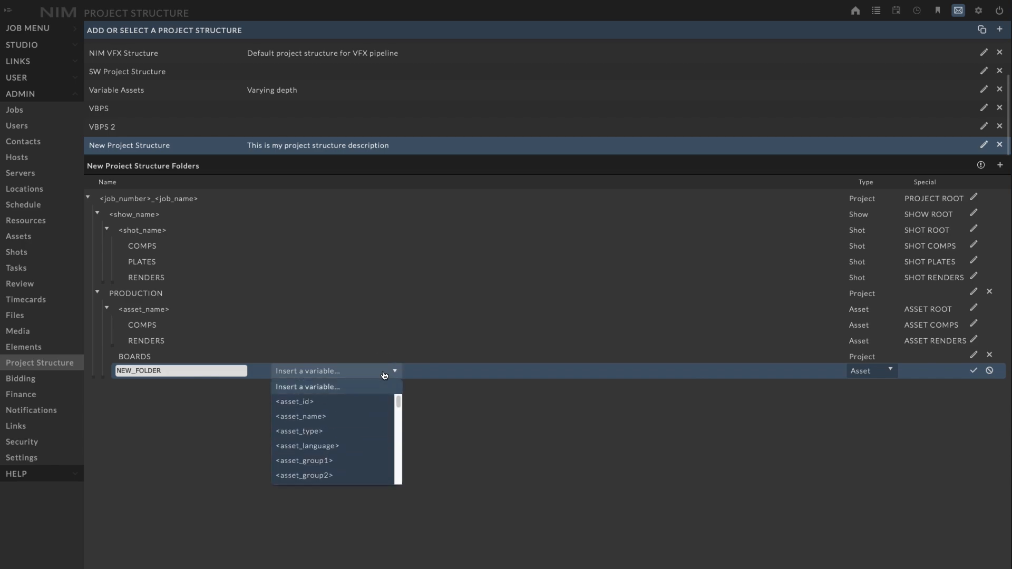
mouse_move(398, 403)
mouse_down()
mouse_move(398, 413)
mouse_move(397, 397)
mouse_up()
drag(397, 398, 398, 410)
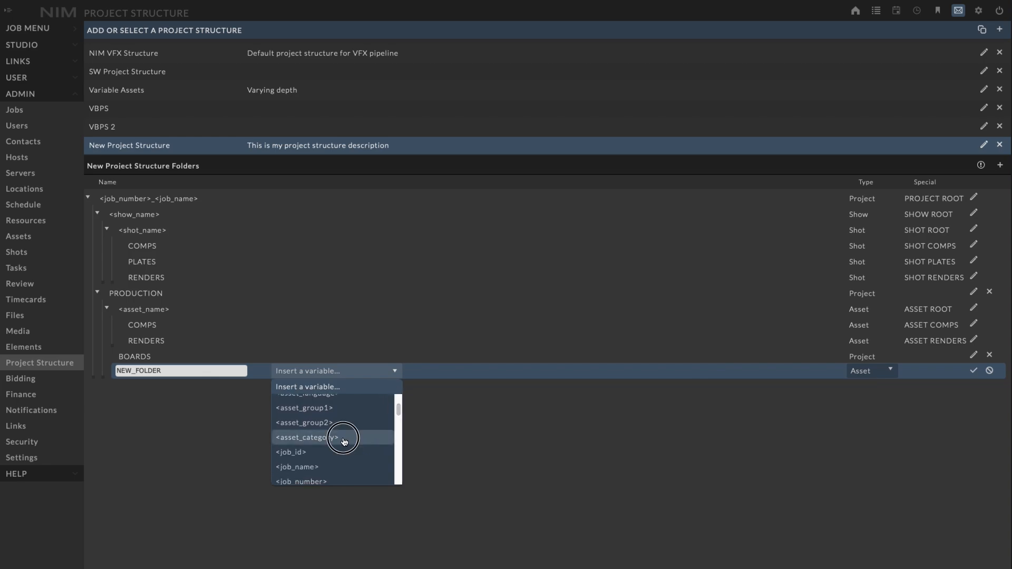
click(347, 441)
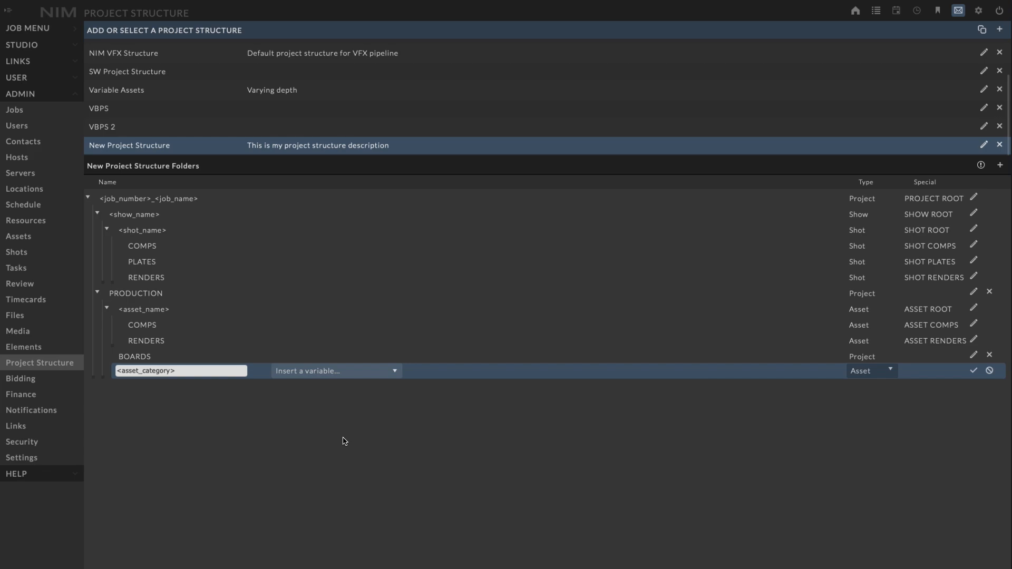
click(973, 370)
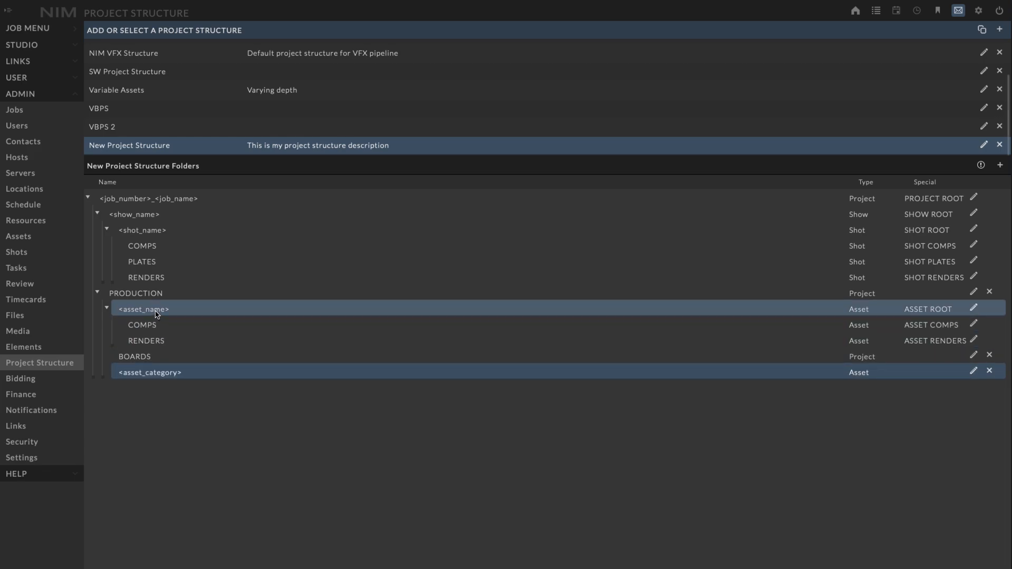
drag(155, 312, 181, 375)
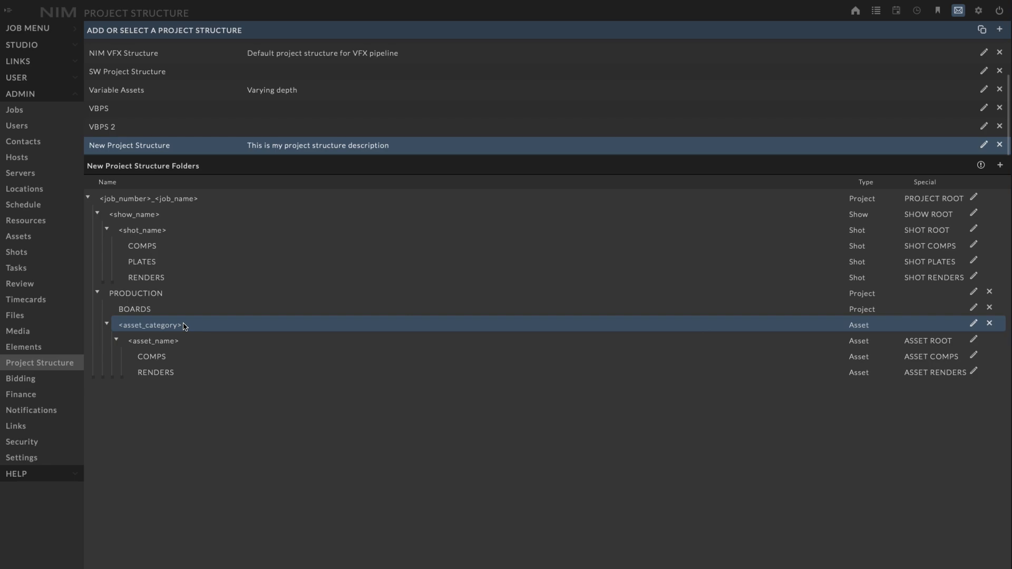
- Duplicate New Project Structure and save the copy with its suggested name and description
click(981, 32)
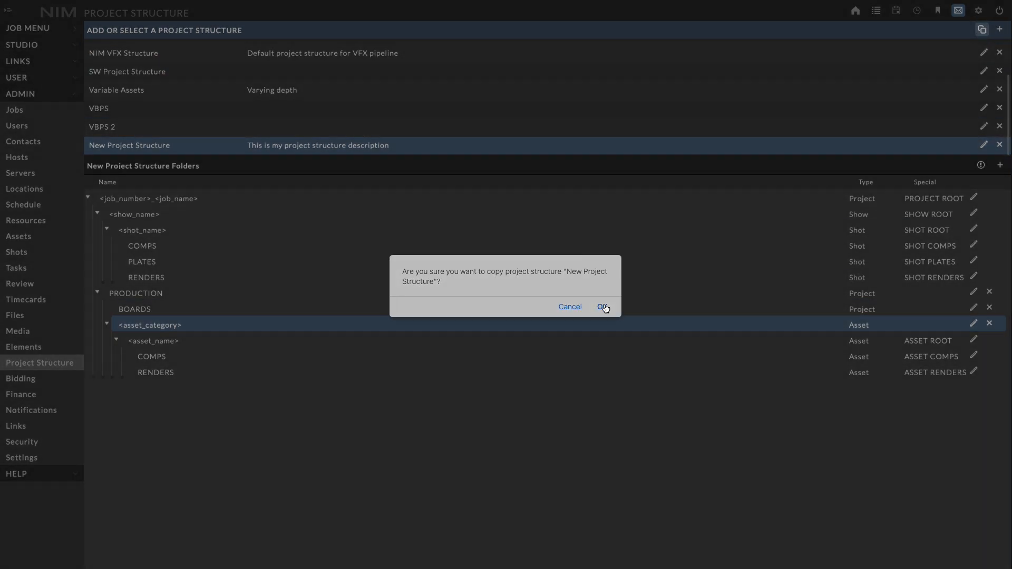
click(603, 307)
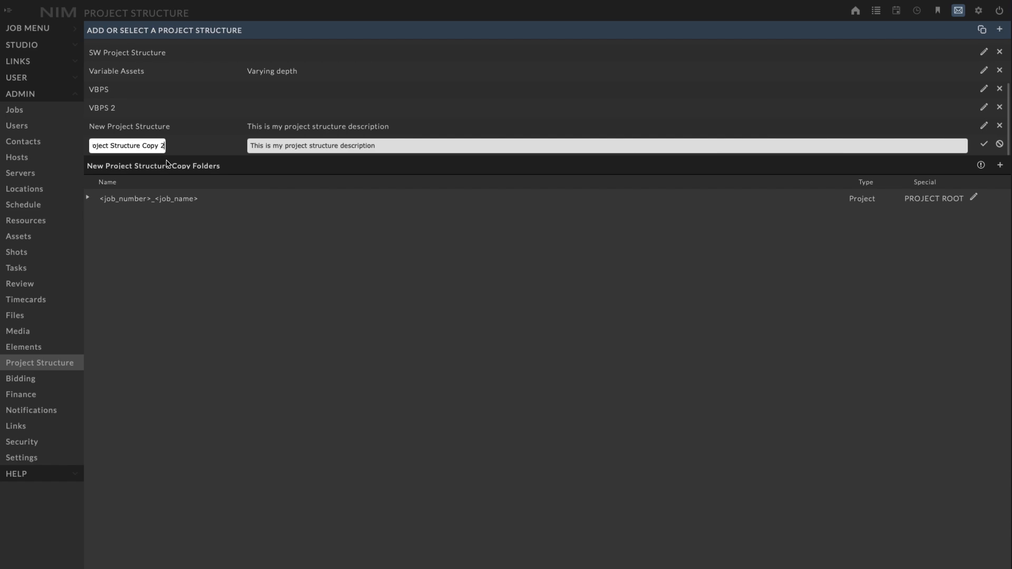
click(984, 144)
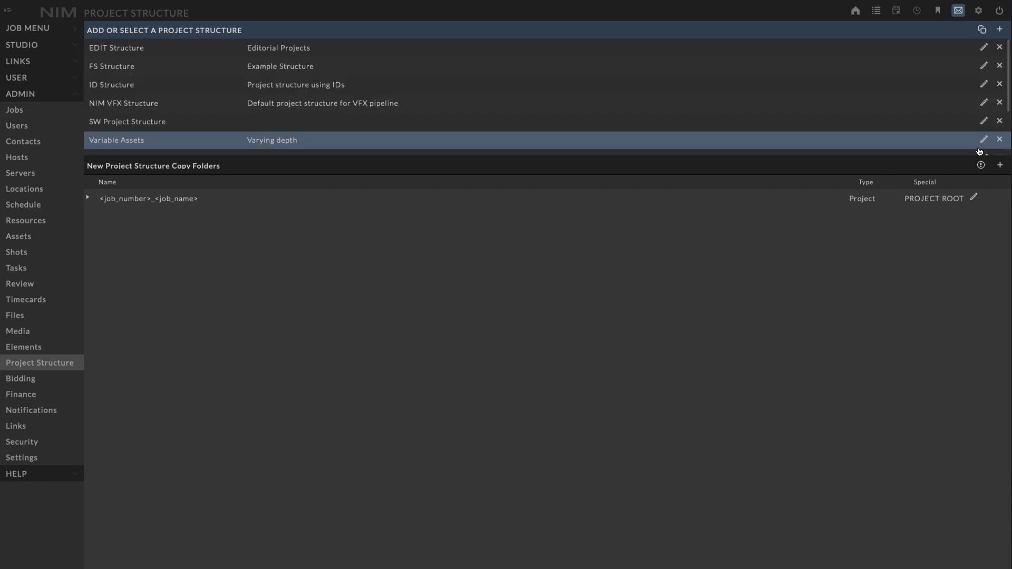
- Expand the copied structure's show, shot and asset folders to examine the duplicated hierarchy
click(88, 198)
click(97, 215)
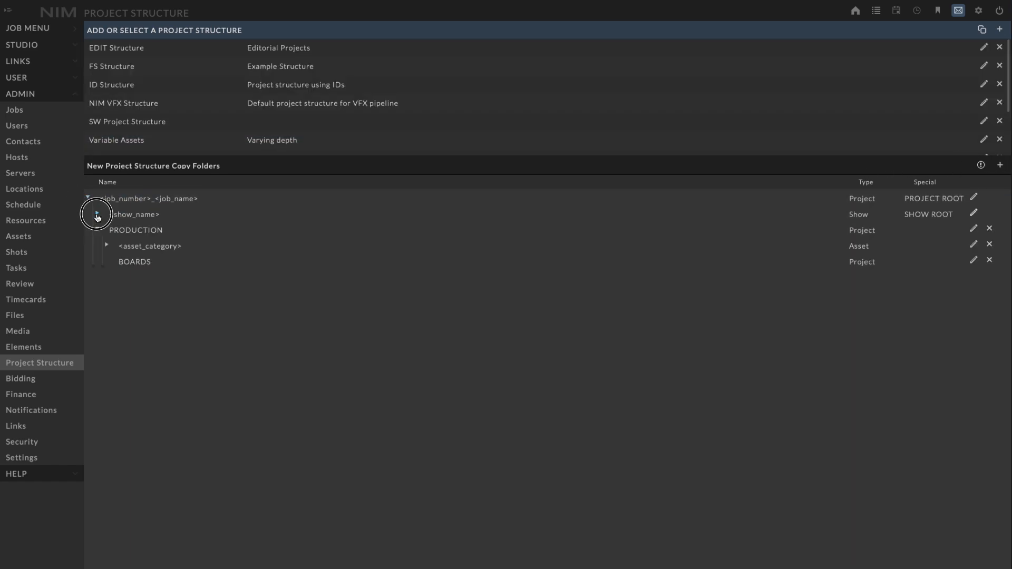
click(105, 260)
click(106, 232)
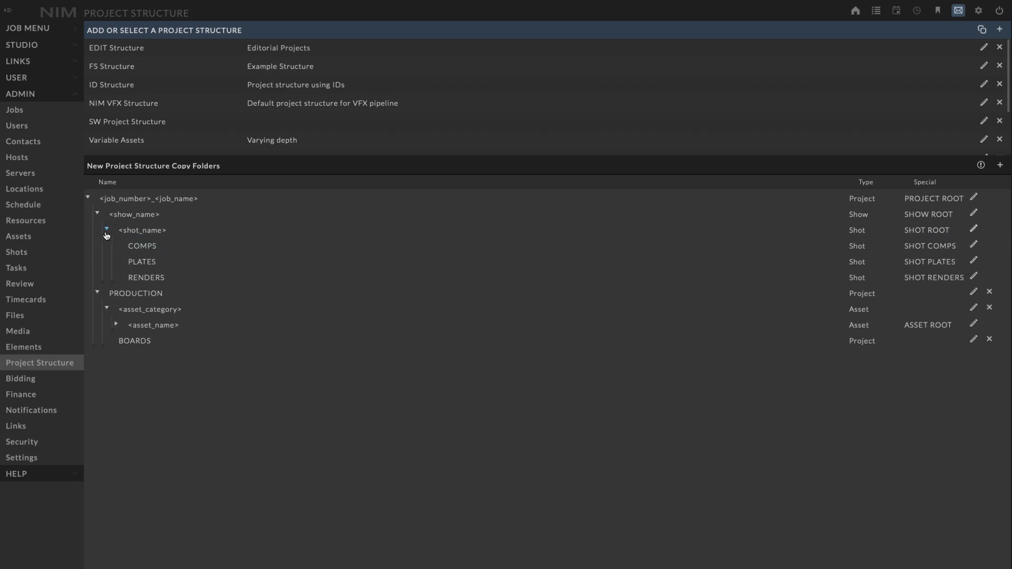
click(117, 325)
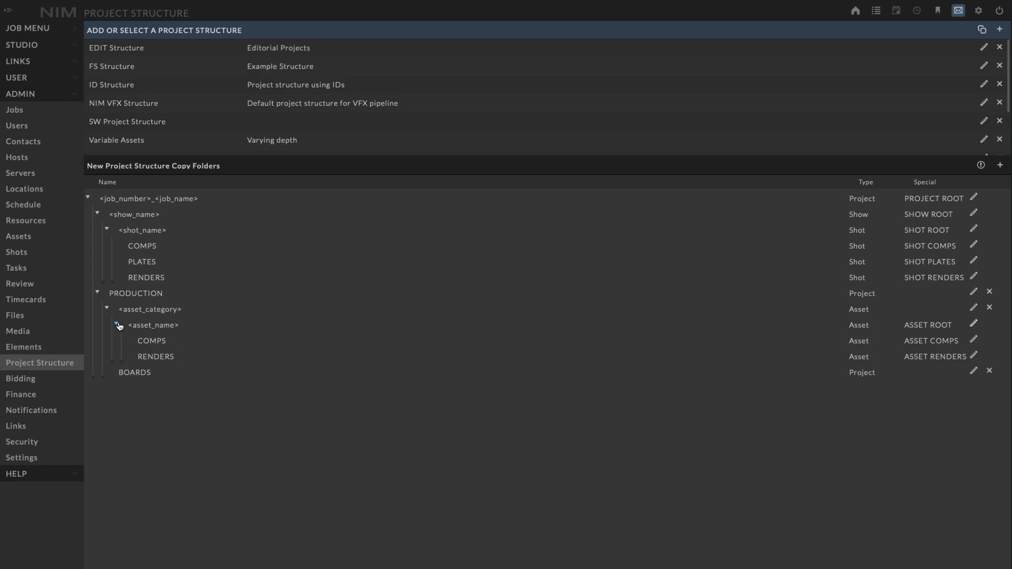
- Go to the admin task types and view the details of the CAMERA and AFTER EFFECTS tasks
click(39, 269)
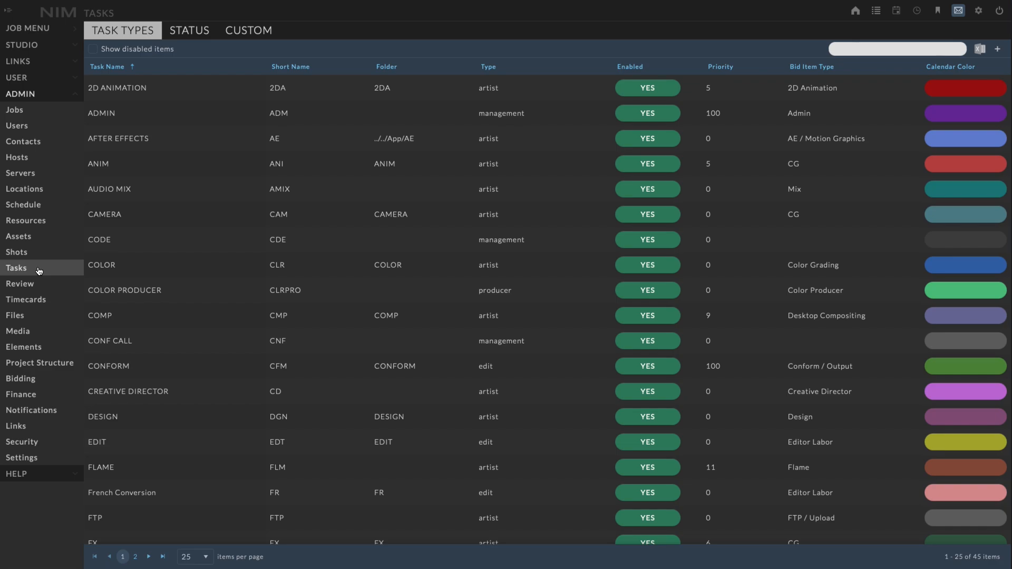
click(140, 217)
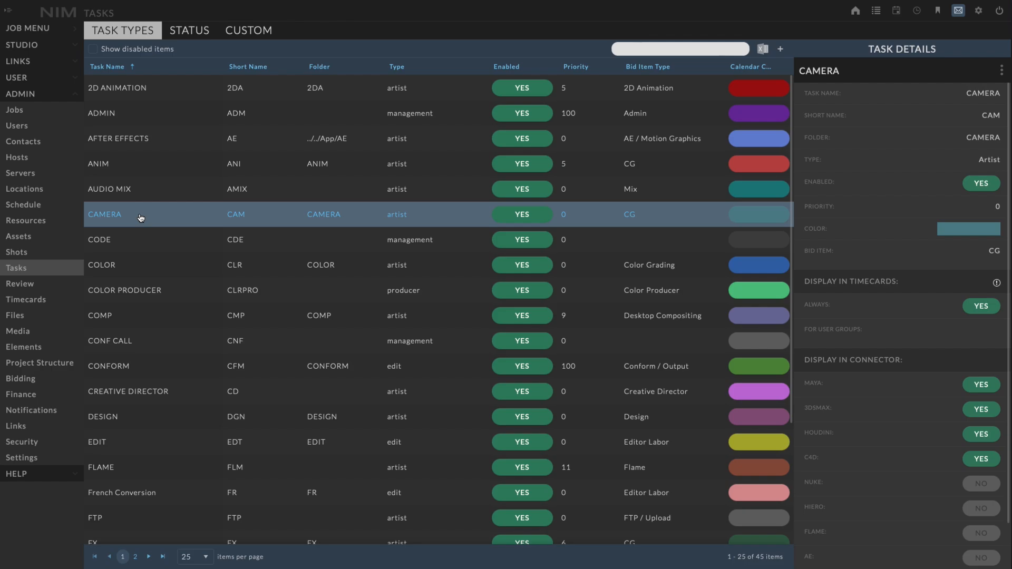
click(172, 140)
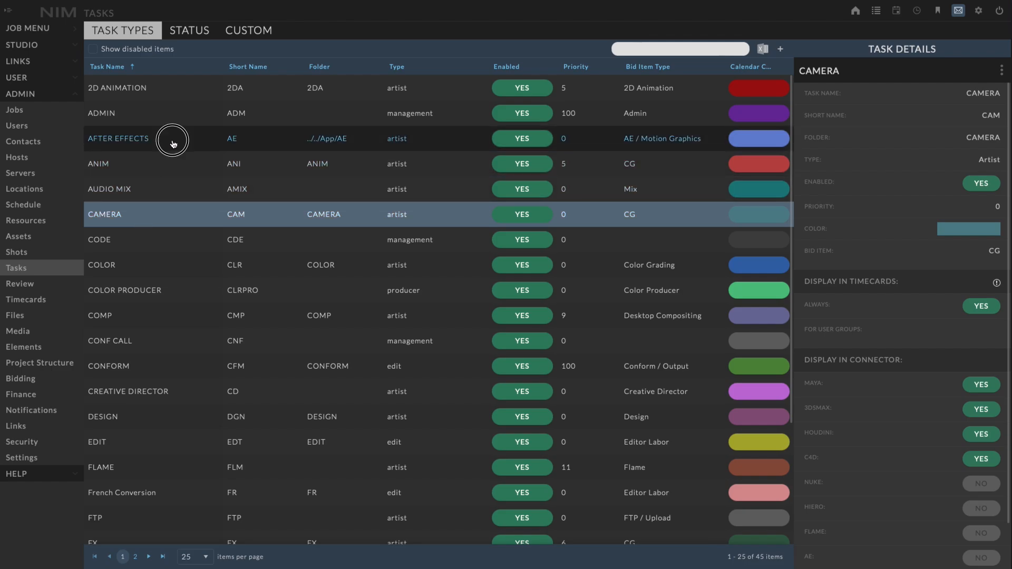